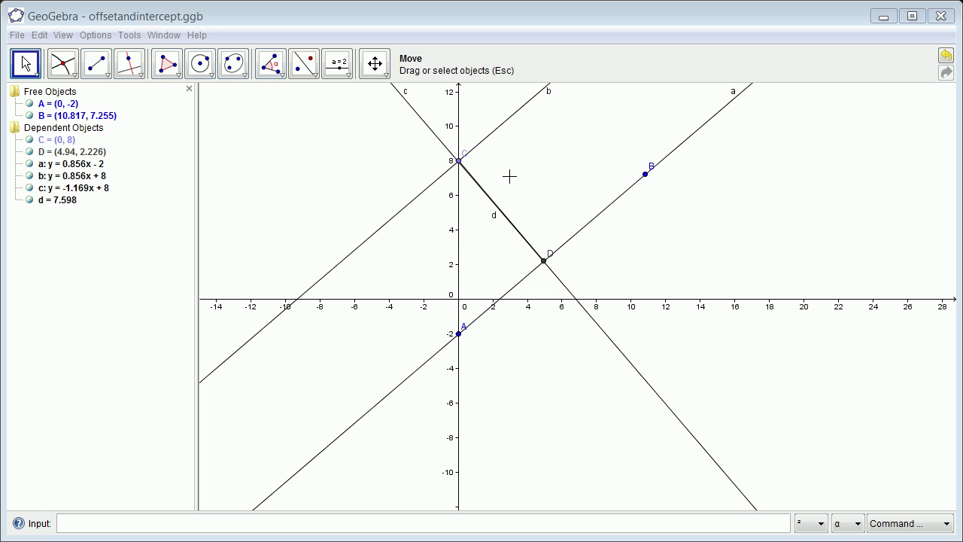
# Drag point B down to (14.877, -1.967), flattening lines a and b with d at 10.
pyautogui.click(645, 174)
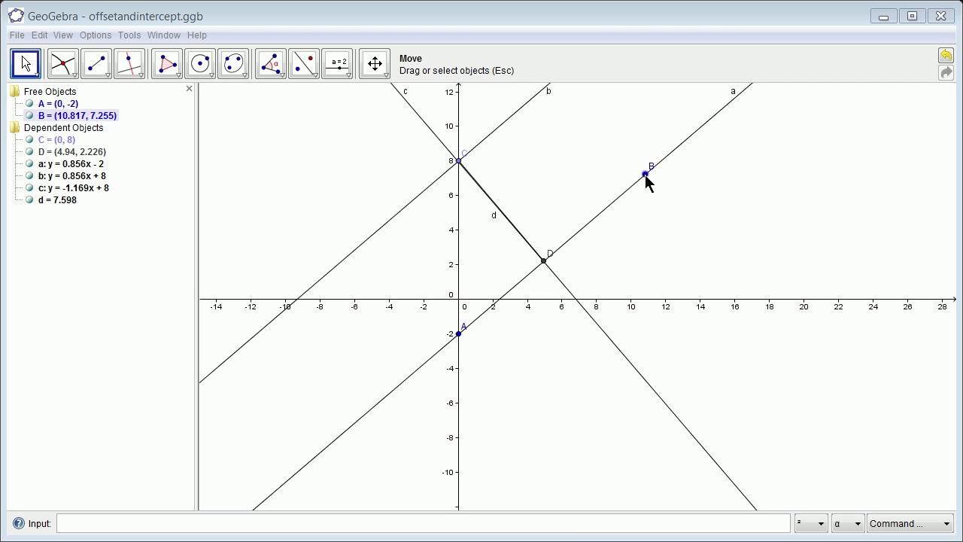
pyautogui.click(645, 177)
pyautogui.moveTo(646, 180)
pyautogui.mouseDown()
pyautogui.moveTo(662, 204)
pyautogui.moveTo(602, 119)
pyautogui.moveTo(651, 187)
pyautogui.moveTo(655, 160)
pyautogui.moveTo(716, 334)
pyautogui.mouseUp()
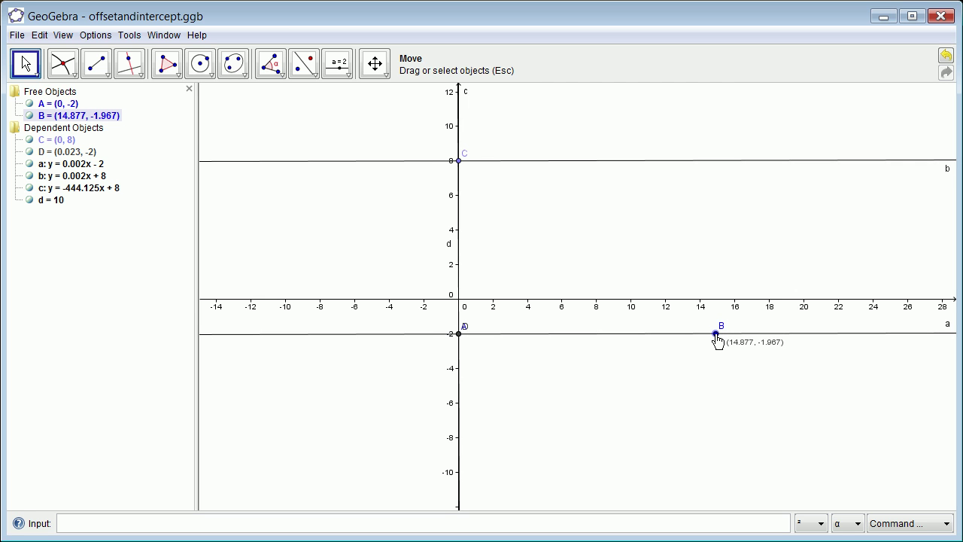
# Drag point B up to (12.963, 10.565), giving slope 0.969 and d of 7.18.
pyautogui.moveTo(715, 334)
pyautogui.mouseDown()
pyautogui.moveTo(722, 243)
pyautogui.moveTo(694, 118)
pyautogui.moveTo(682, 117)
pyautogui.mouseUp()
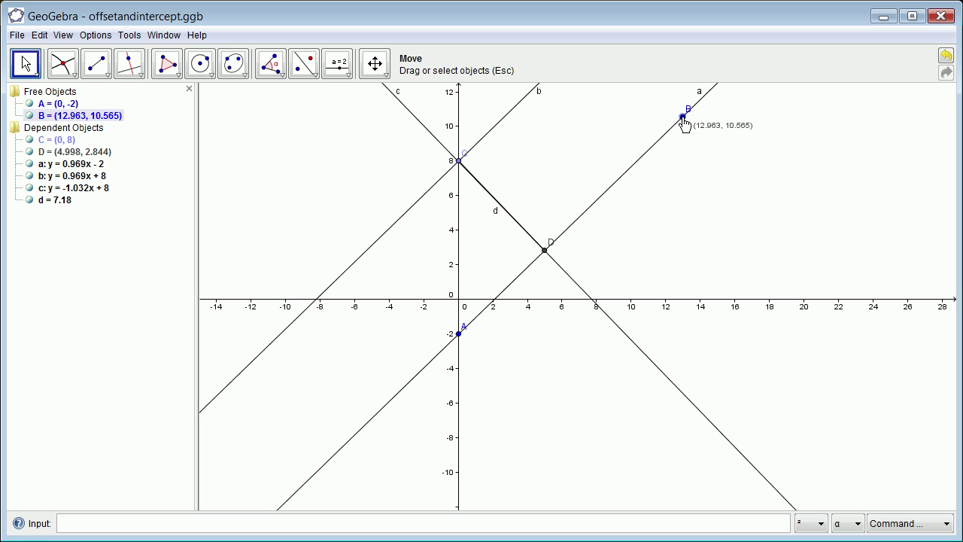
# Drag point B to (10, 10), steepening the lines to slope 1.2 with d 6.402.
pyautogui.moveTo(683, 119)
pyautogui.mouseDown()
pyautogui.moveTo(576, 137)
pyautogui.moveTo(657, 201)
pyautogui.moveTo(662, 164)
pyautogui.moveTo(664, 215)
pyautogui.moveTo(674, 221)
pyautogui.moveTo(692, 205)
pyautogui.moveTo(651, 136)
pyautogui.moveTo(727, 166)
pyautogui.moveTo(726, 149)
pyautogui.moveTo(659, 123)
pyautogui.moveTo(703, 168)
pyautogui.moveTo(680, 156)
pyautogui.moveTo(664, 134)
pyautogui.moveTo(742, 207)
pyautogui.moveTo(713, 150)
pyautogui.moveTo(630, 129)
pyautogui.mouseUp()
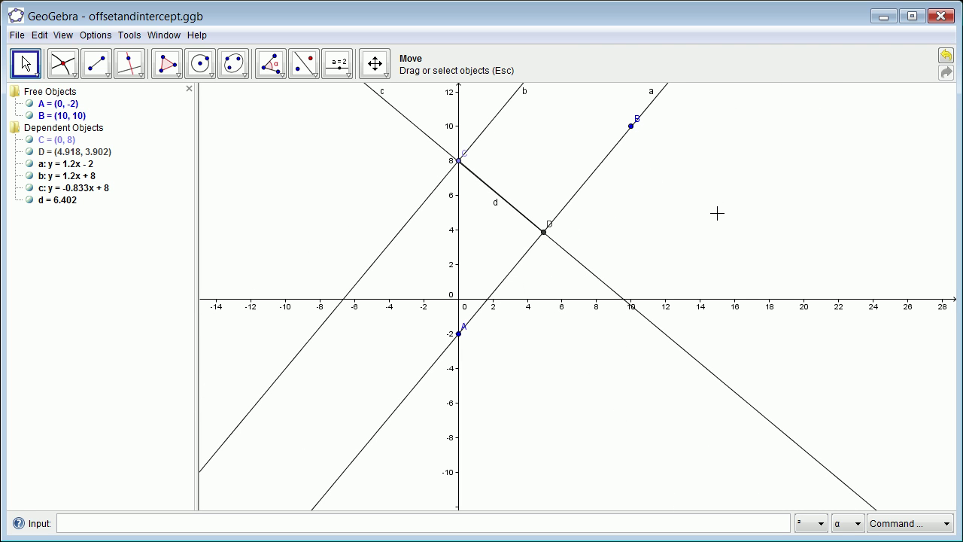